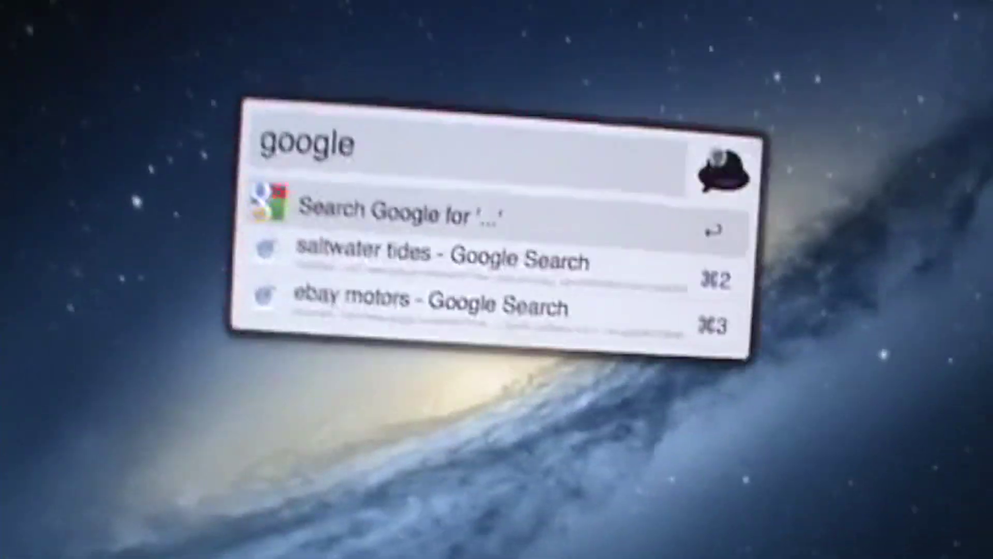
pyautogui.write(' supe')
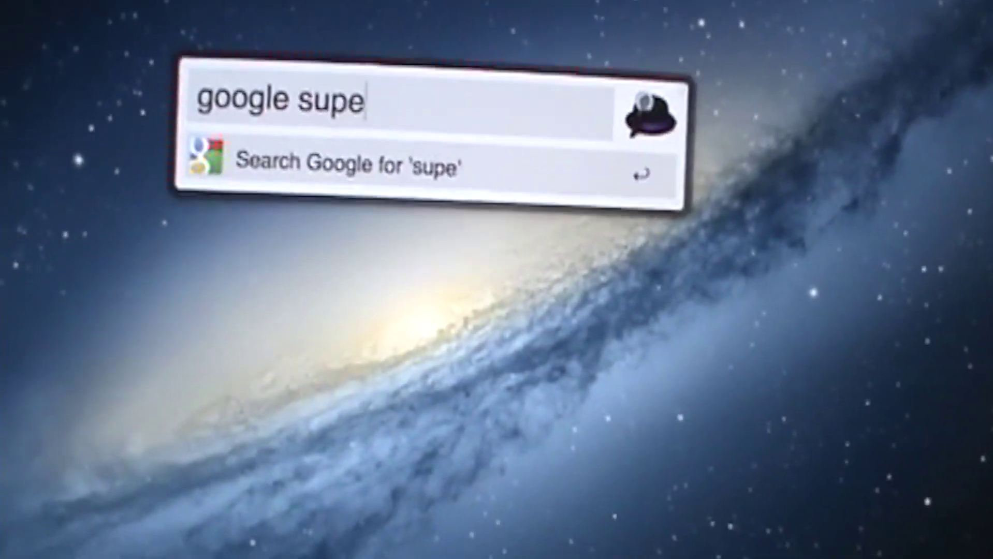
pyautogui.write('rnm')
# Erase the mistyped letters from the Alfred query 'google supermodel sega'.
pyautogui.press('BackSpace')
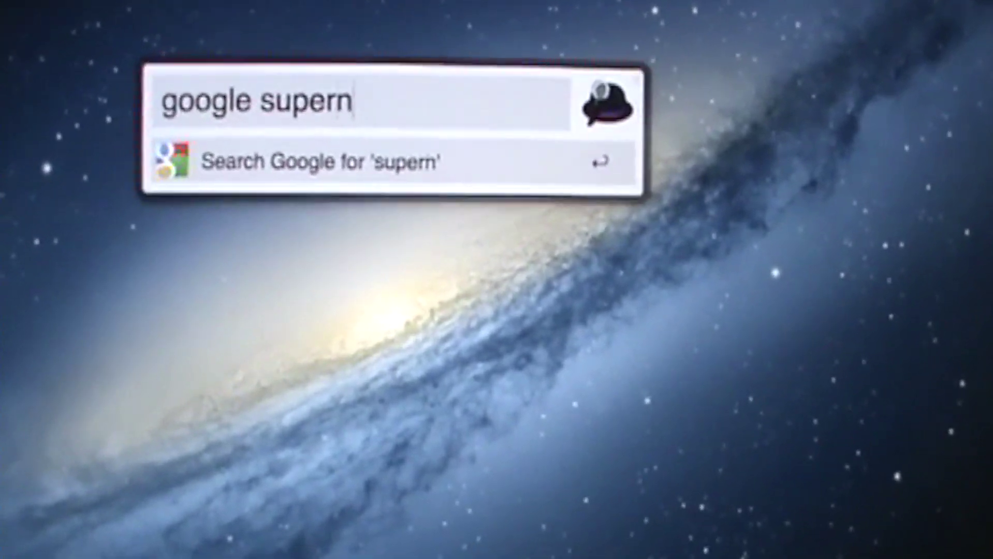
pyautogui.press('BackSpace')
pyautogui.write('mo')
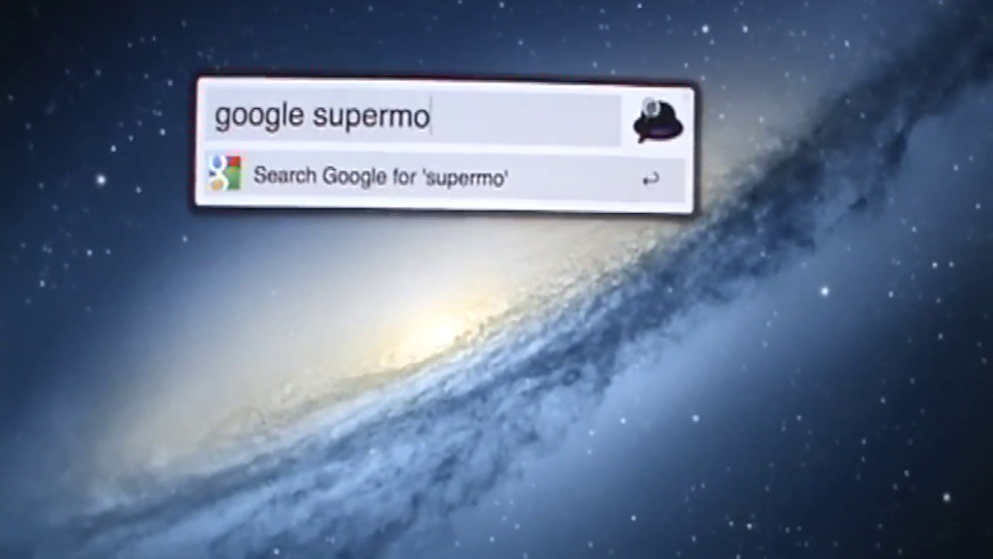
pyautogui.write('s')
pyautogui.press('BackSpace')
pyautogui.write('de')
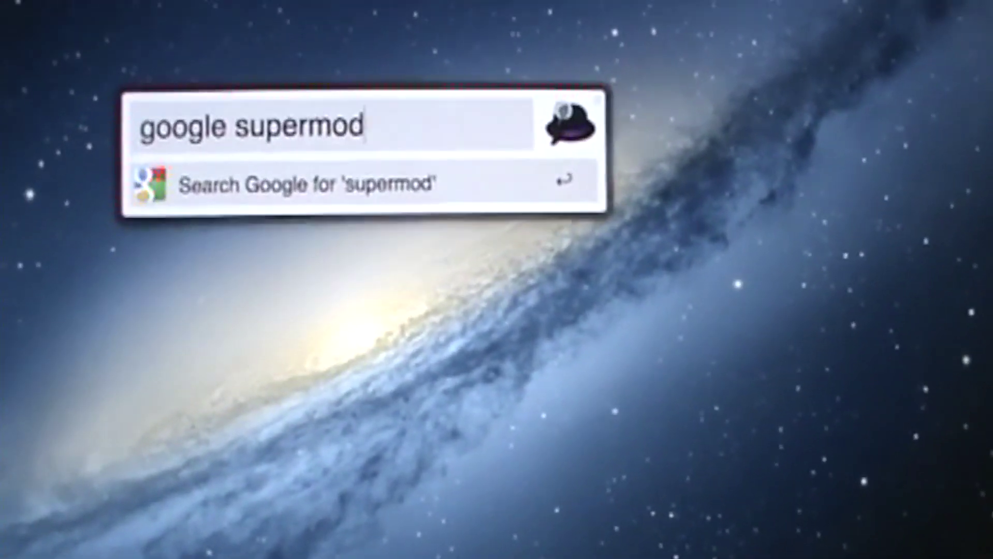
pyautogui.write('l se')
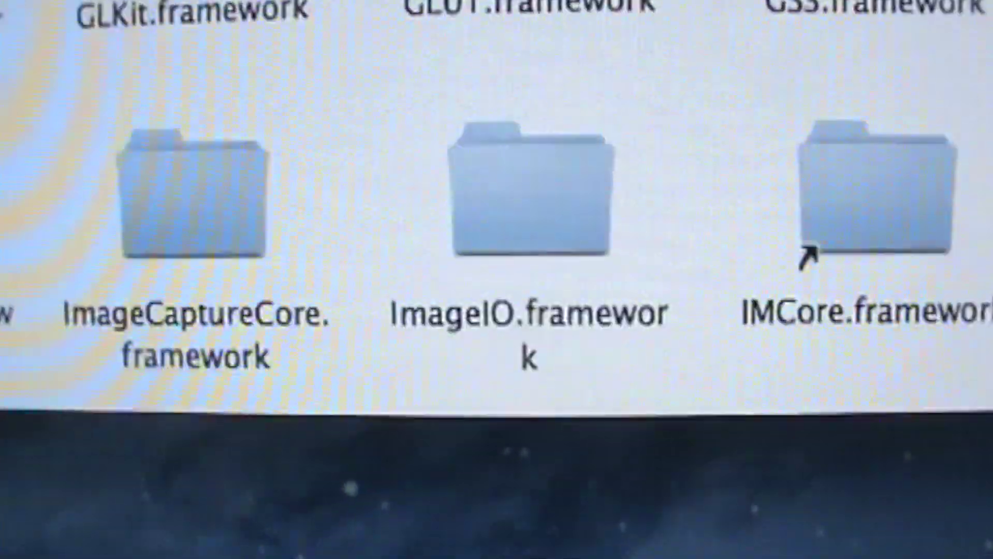
pyautogui.scroll(-5, 807, 256)
pyautogui.scroll(-5, 807, 257)
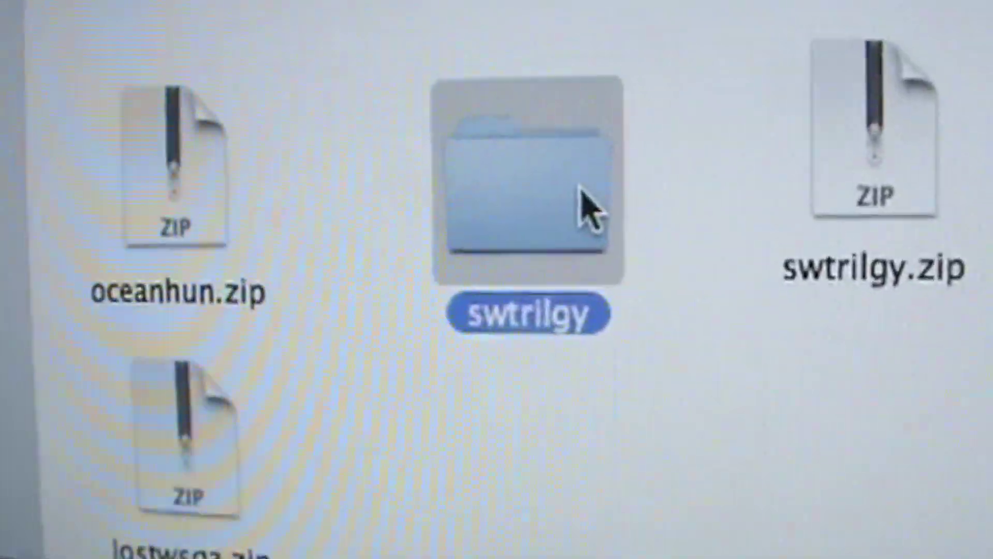
# Bring up the context menu for the swtrilgy folder to reach Compress "swtrilgy".
pyautogui.rightClick(574, 260)
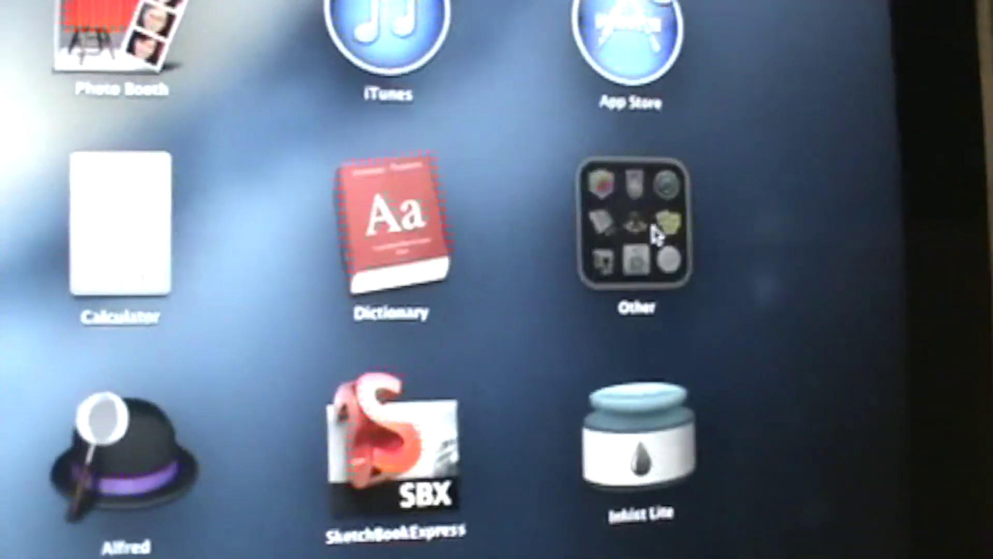
# Open Launchpad's Other folder to reveal Terminal and Activity Monitor.
pyautogui.click(896, 167)
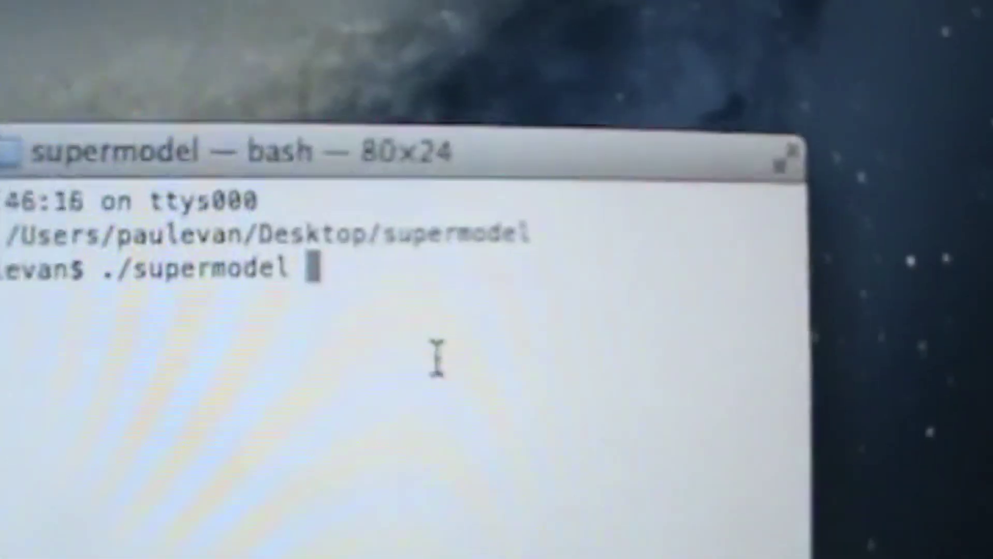
pyautogui.write('sw')
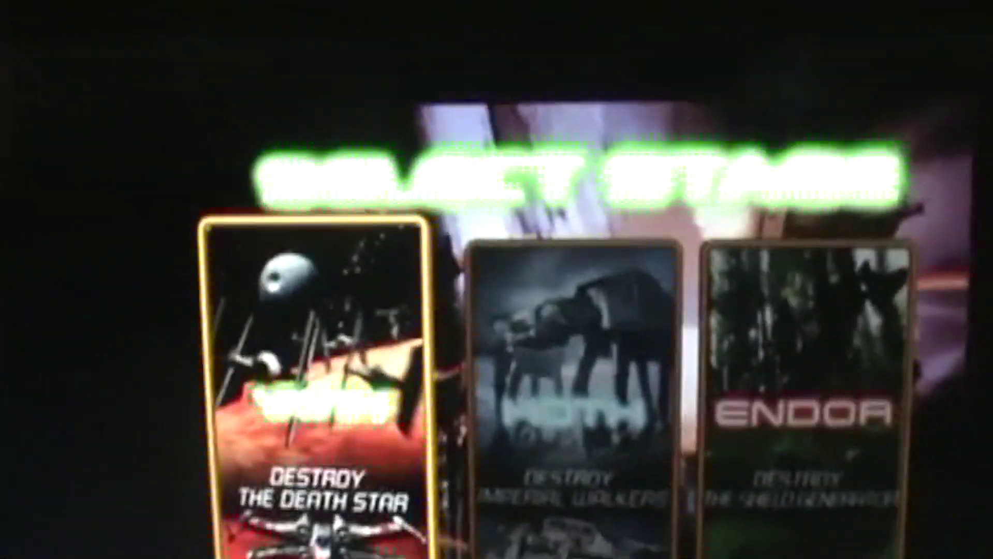
# Move the stage selection from Yavin to Hoth and confirm it.
pyautogui.press('Right')
pyautogui.press('ctrl')
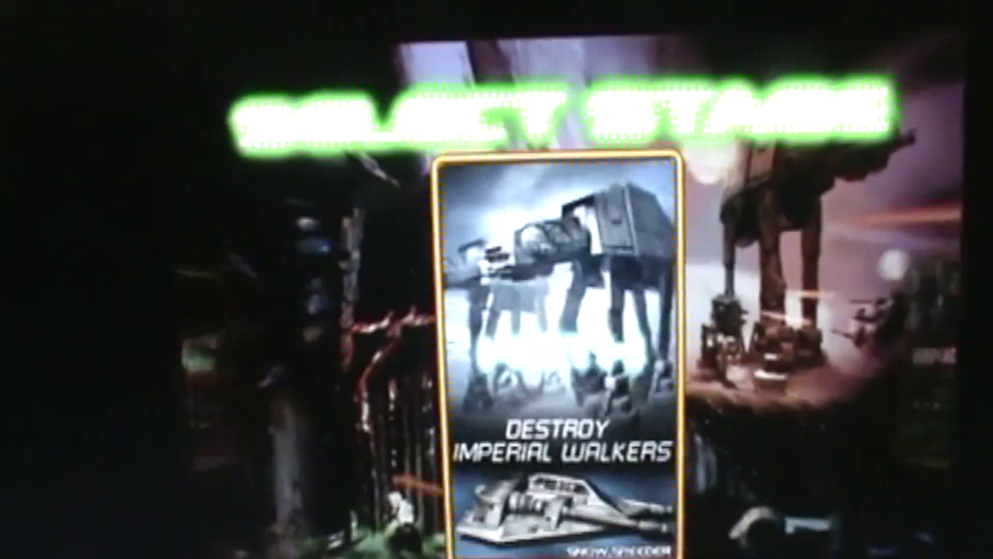